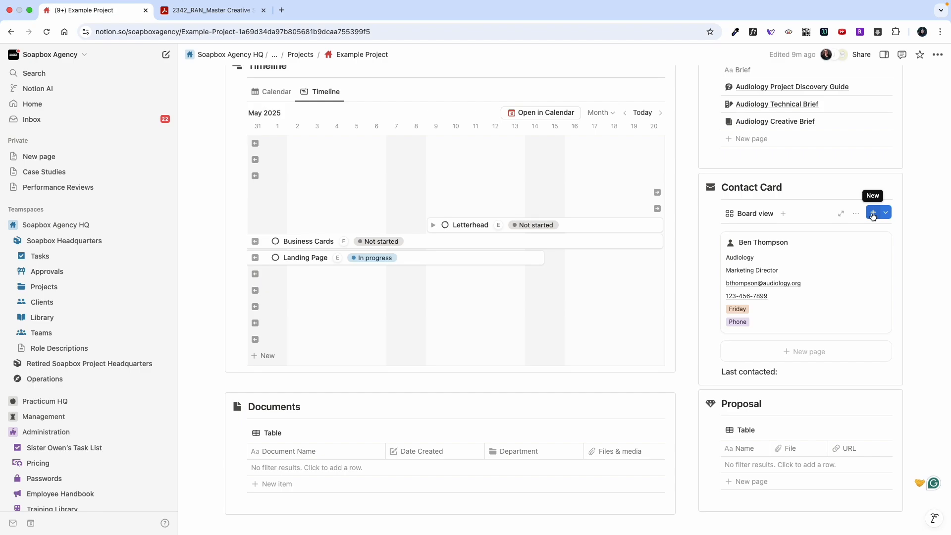
Step: Create a new contact card in the Contact Card board and replace its placeholder title with the client's full name
{"action": "left_click", "coordinate": [872, 213]}
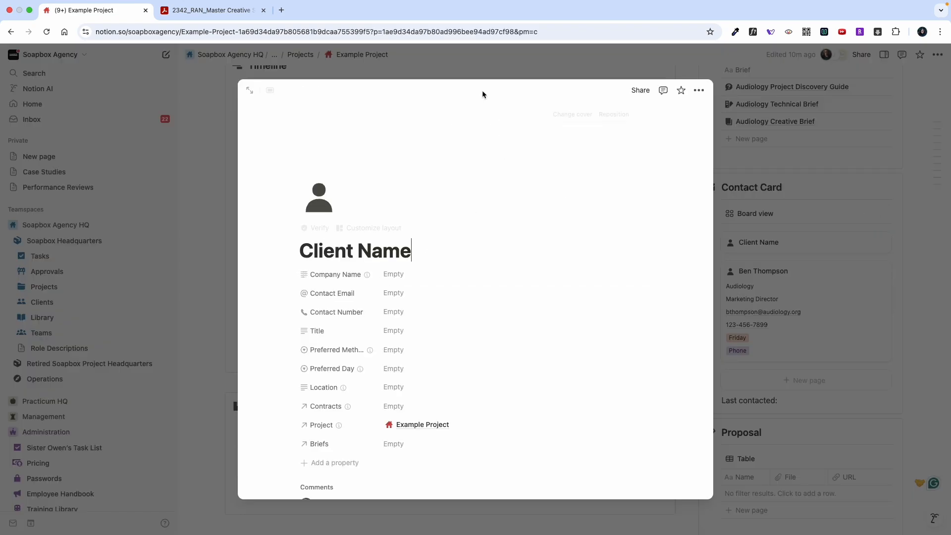
{"action": "double_click", "coordinate": [321, 254]}
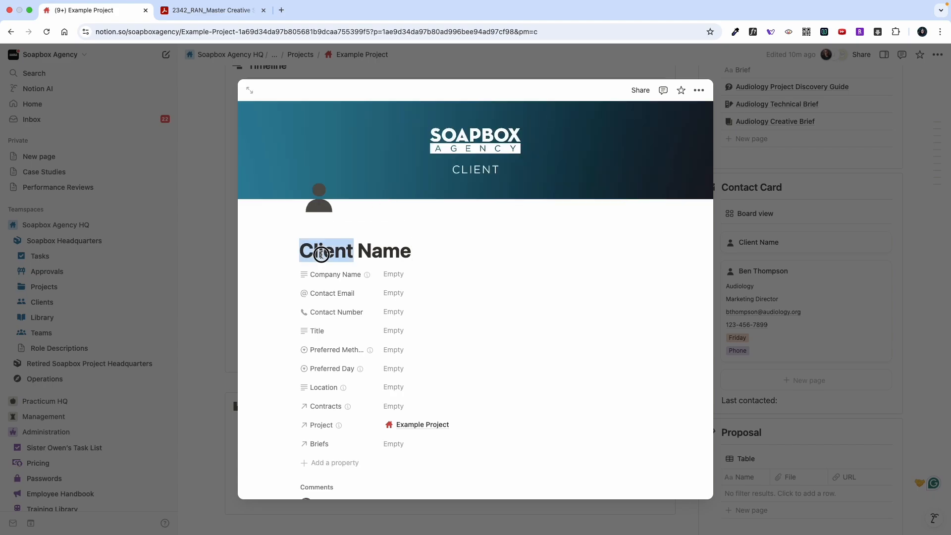
{"action": "triple_click", "coordinate": [321, 254]}
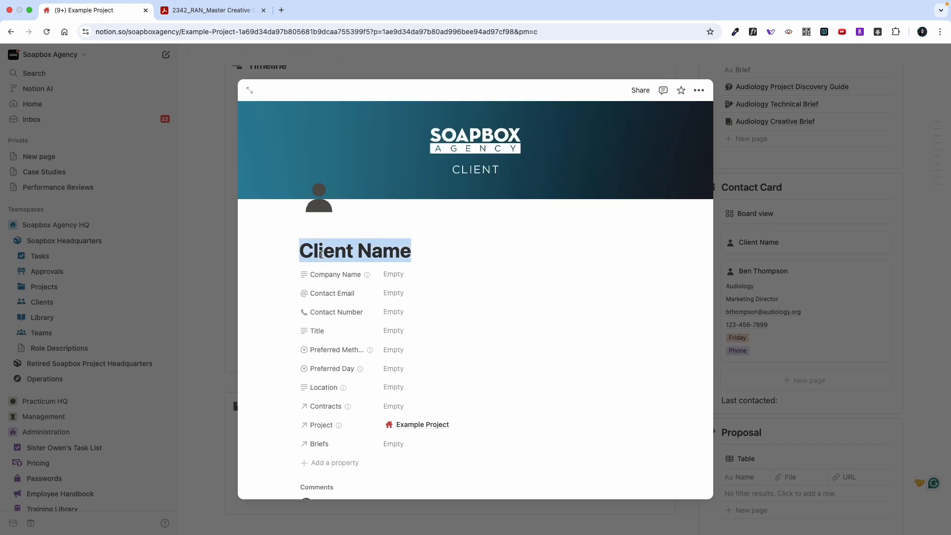
{"action": "type", "text": "Mar"}
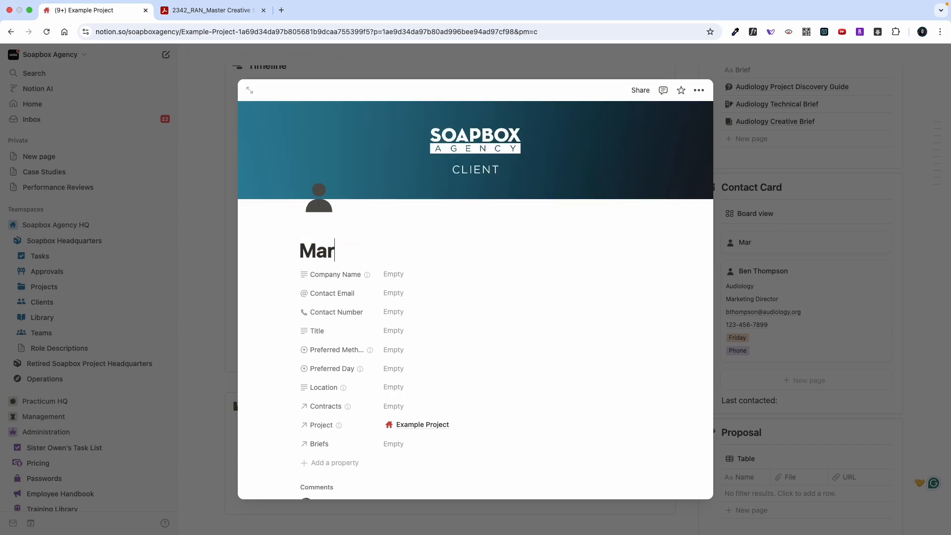
{"action": "type", "text": "tha Washington"}
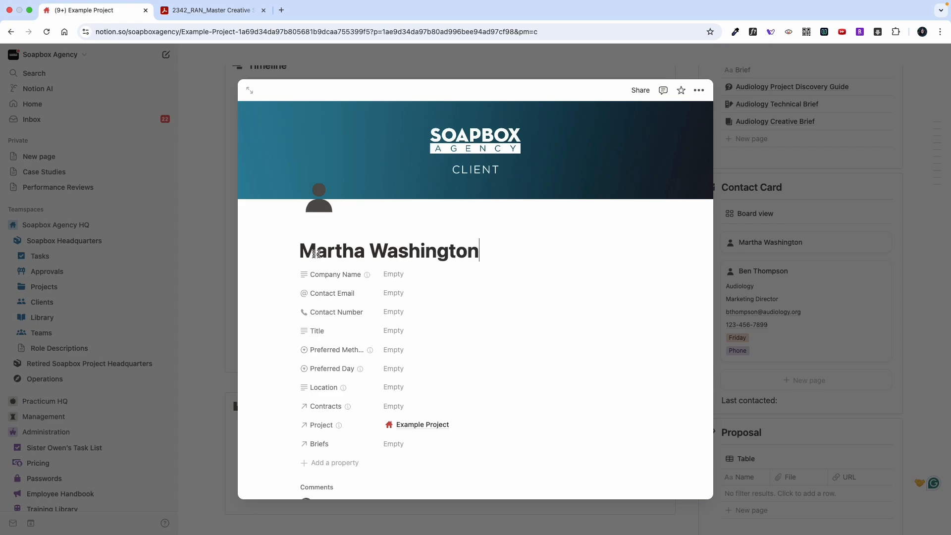
Step: Set the client's company name to 123 Marketing
{"action": "left_click", "coordinate": [391, 275]}
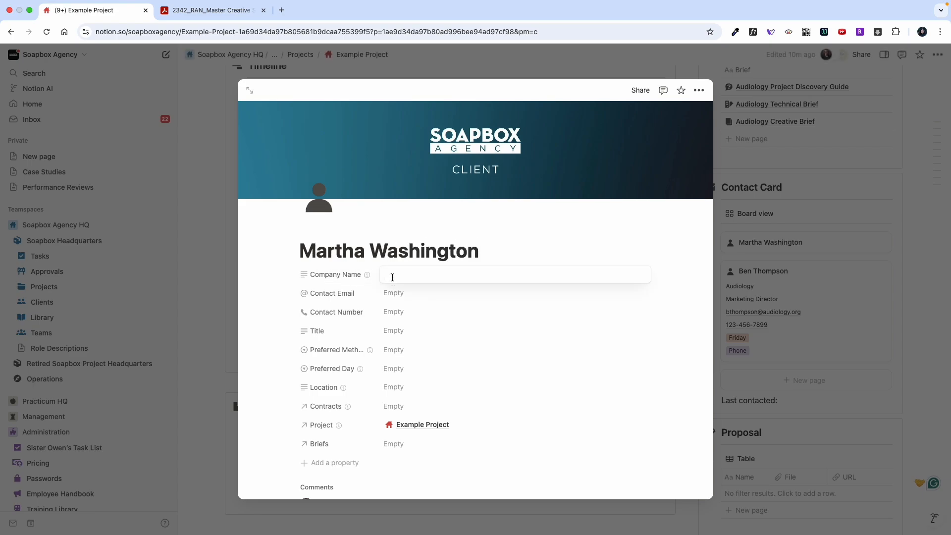
{"action": "left_click", "coordinate": [366, 276]}
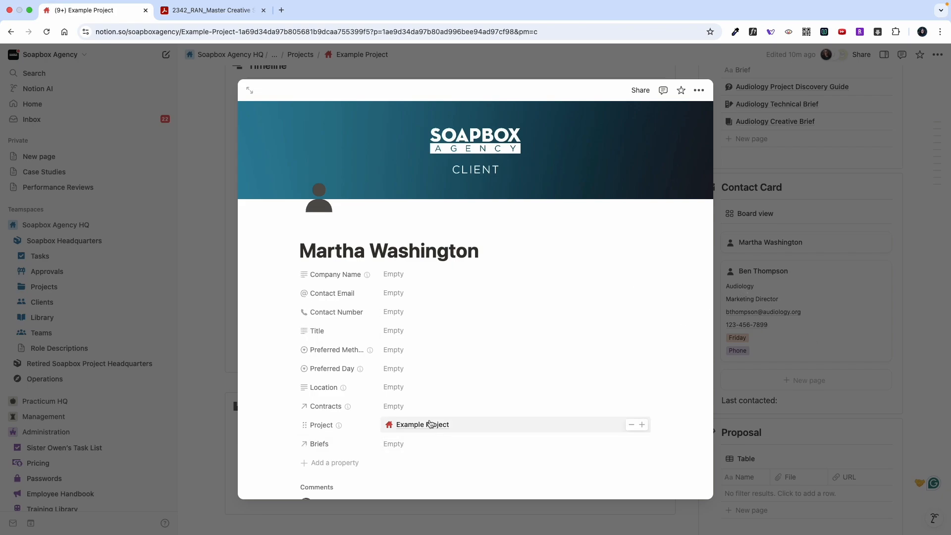
{"action": "left_click", "coordinate": [402, 276]}
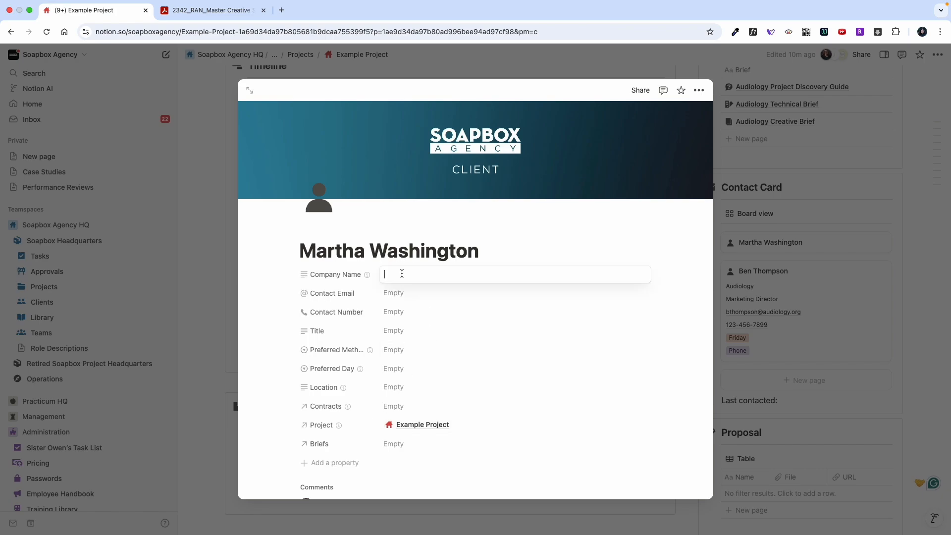
{"action": "type", "text": "123 "}
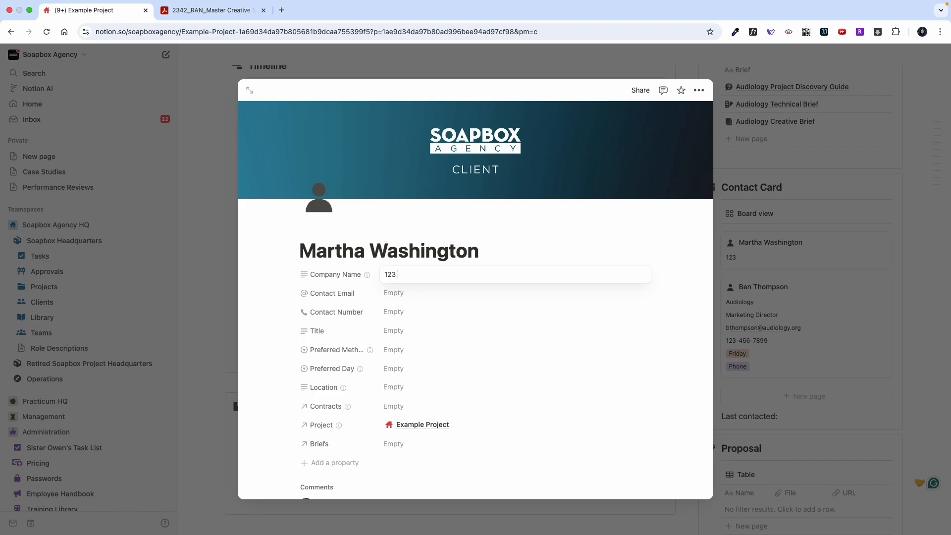
{"action": "type", "text": "Marketing"}
{"action": "key", "text": "Return"}
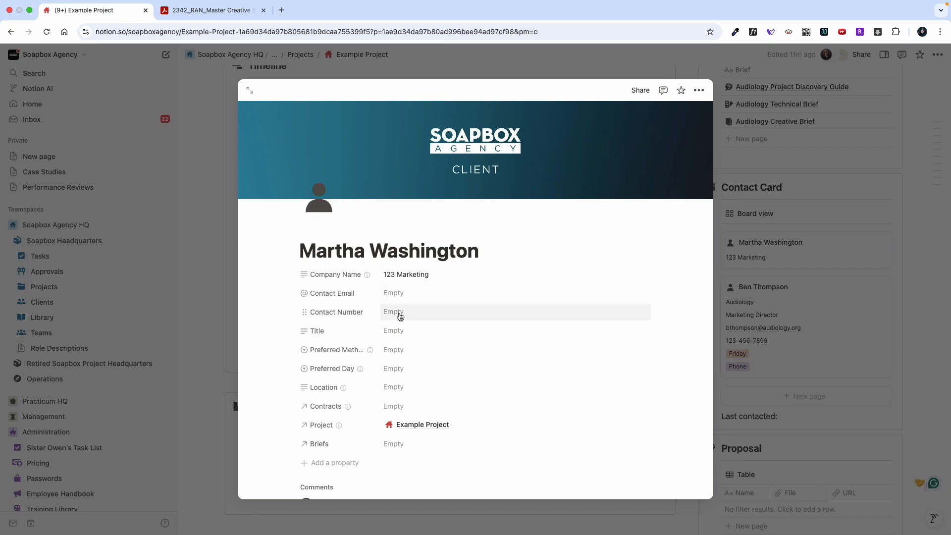
{"action": "left_click", "coordinate": [391, 331]}
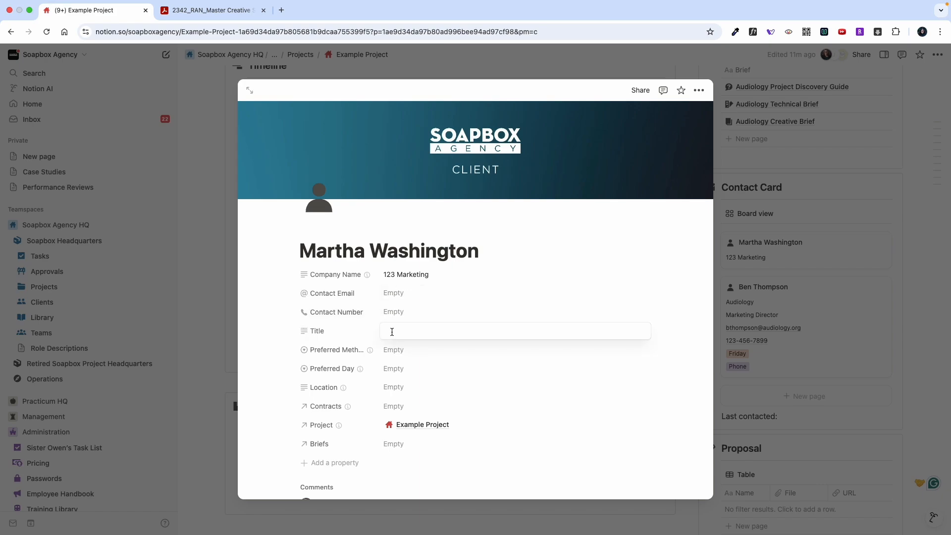
{"action": "key", "text": "Escape"}
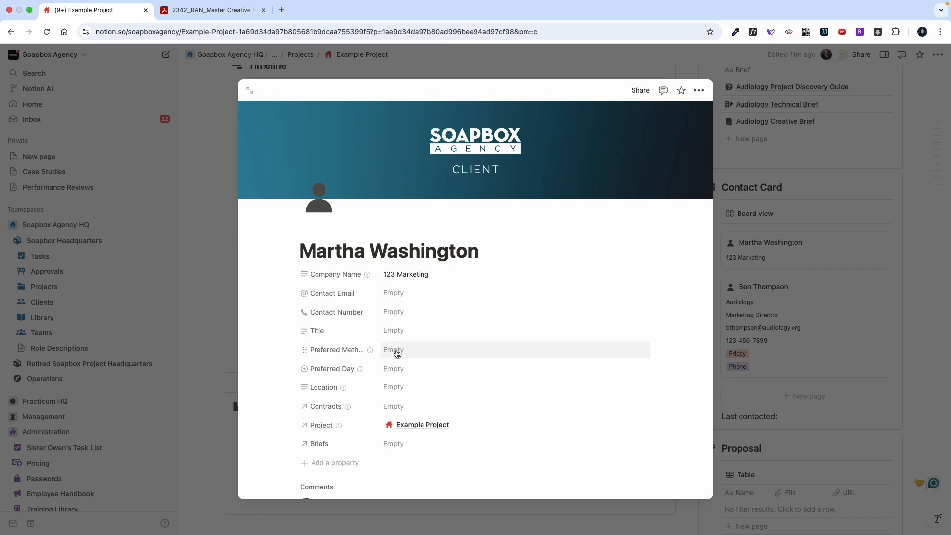
Step: Choose Email as the client's preferred contact method and switch it to Phone
{"action": "left_click", "coordinate": [397, 352]}
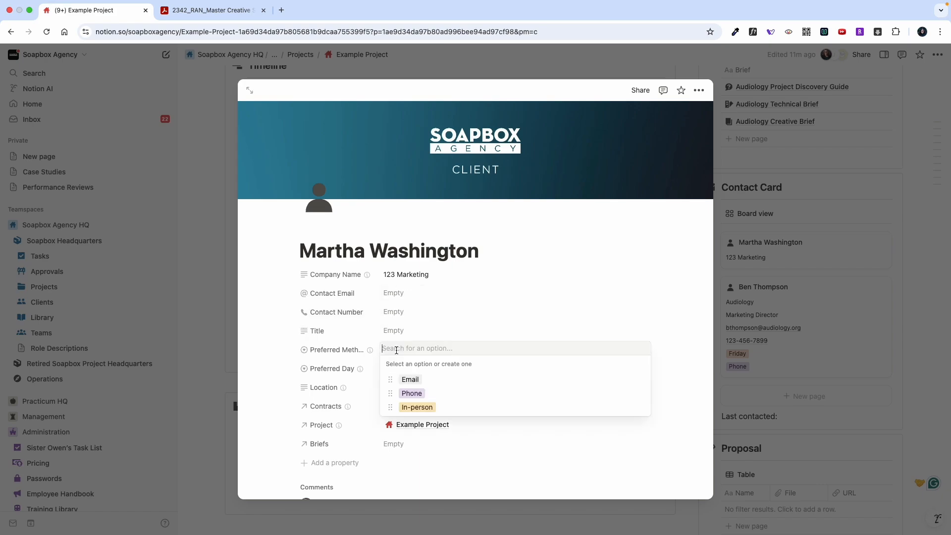
{"action": "left_click", "coordinate": [442, 385]}
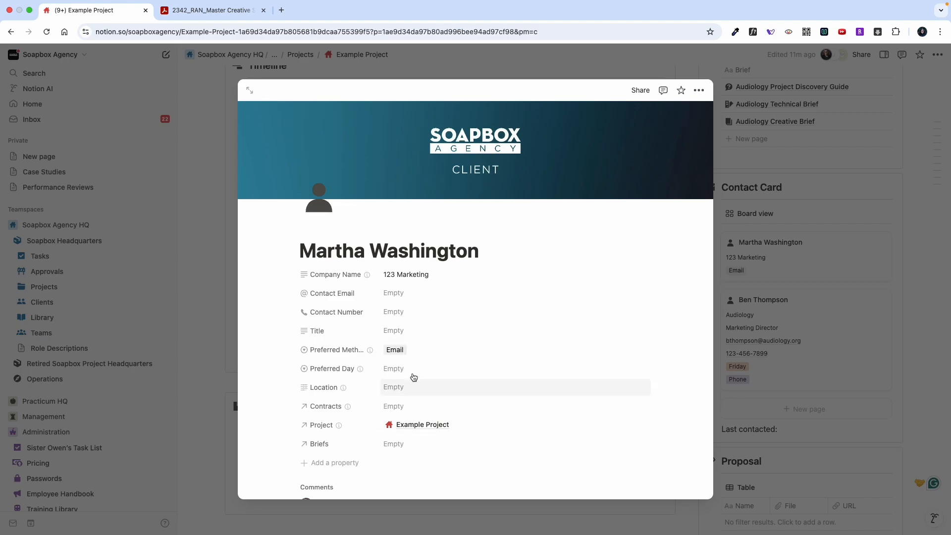
{"action": "left_click", "coordinate": [417, 348]}
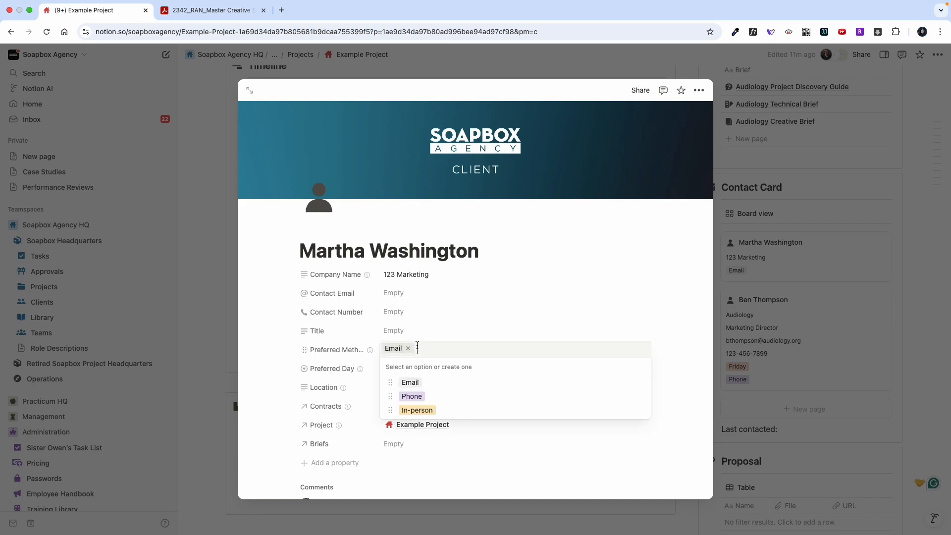
{"action": "left_click", "coordinate": [433, 399]}
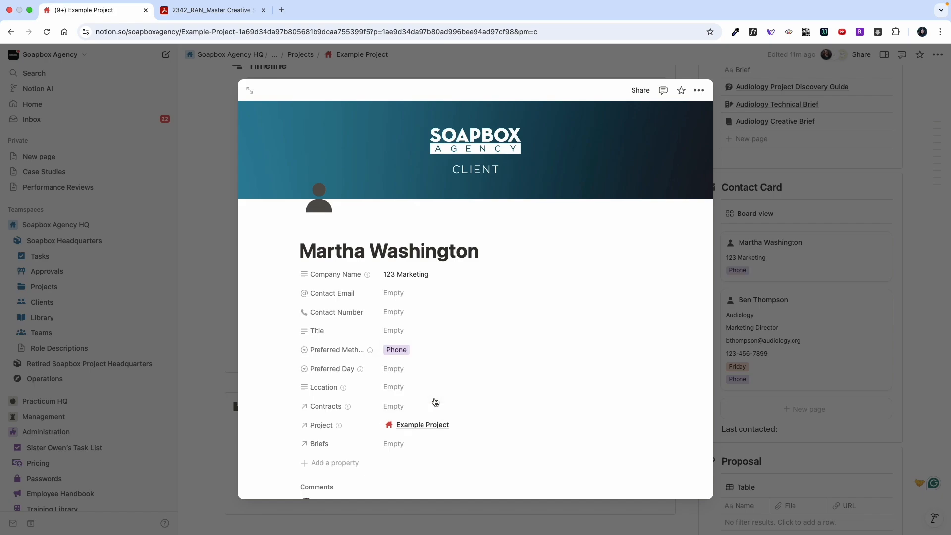
Step: Set the client's preferred contact method to Email and the preferred day to Monday
{"action": "left_click", "coordinate": [412, 355]}
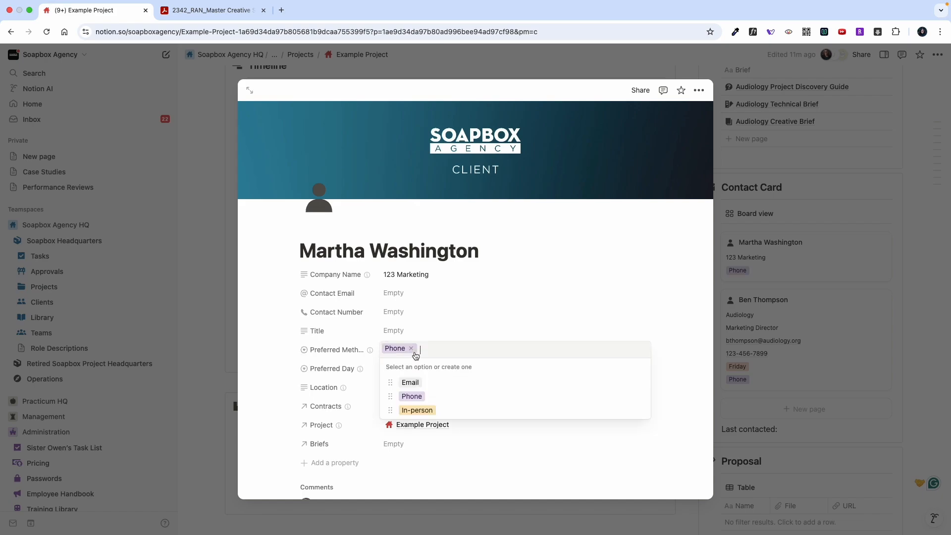
{"action": "left_click", "coordinate": [428, 387]}
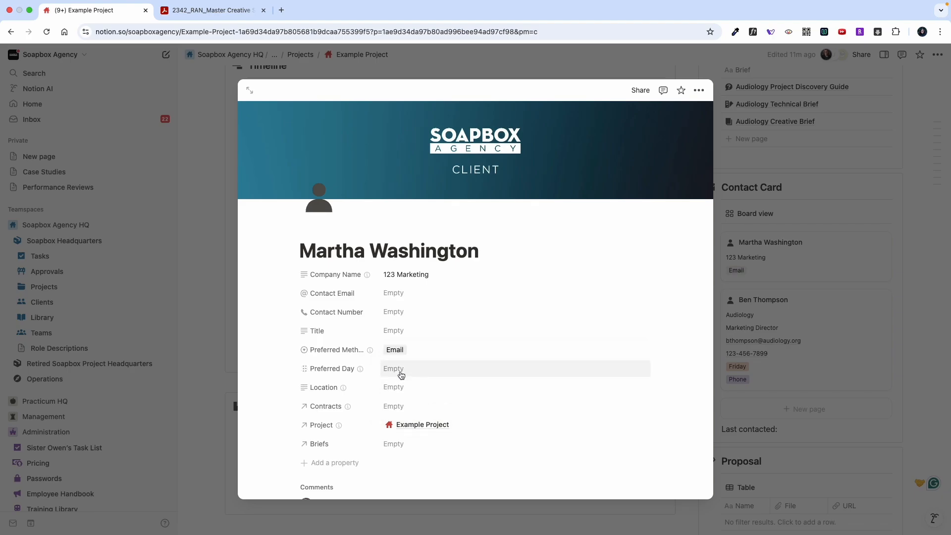
{"action": "left_click", "coordinate": [401, 374]}
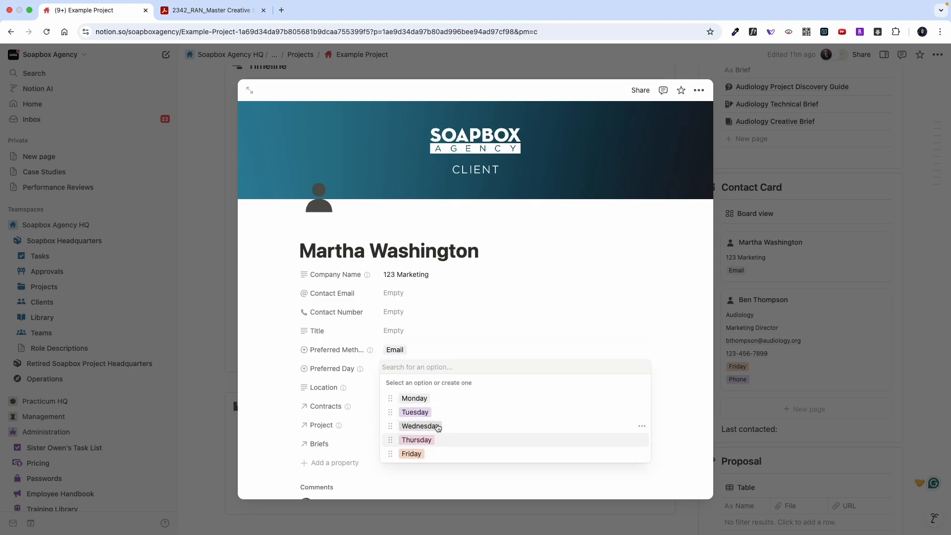
{"action": "left_click", "coordinate": [440, 399]}
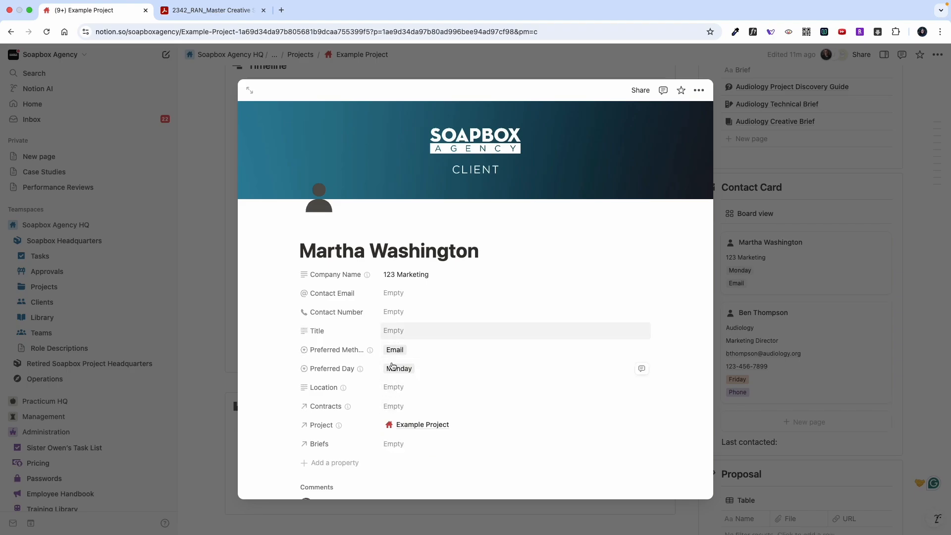
Step: Enter Kentucky as the client's location
{"action": "left_click", "coordinate": [398, 387]}
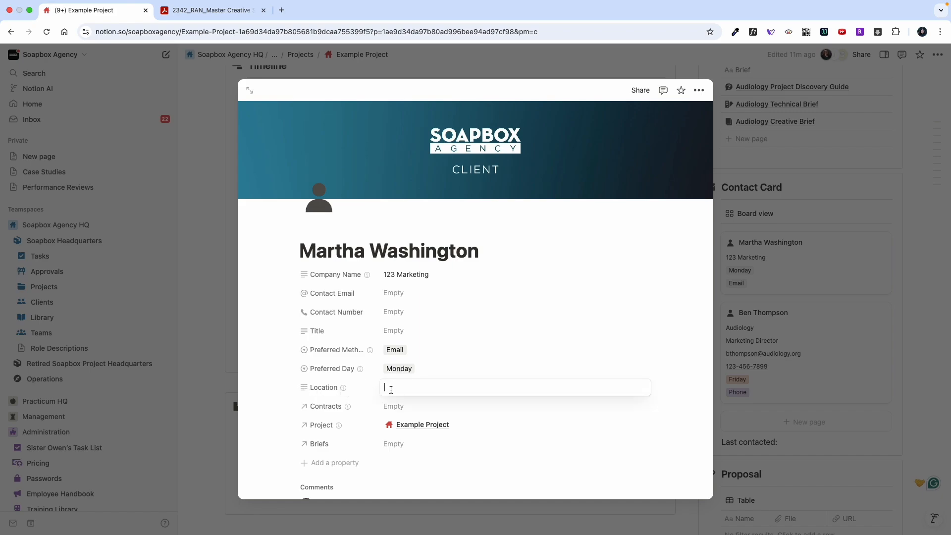
{"action": "type", "text": "Ken"}
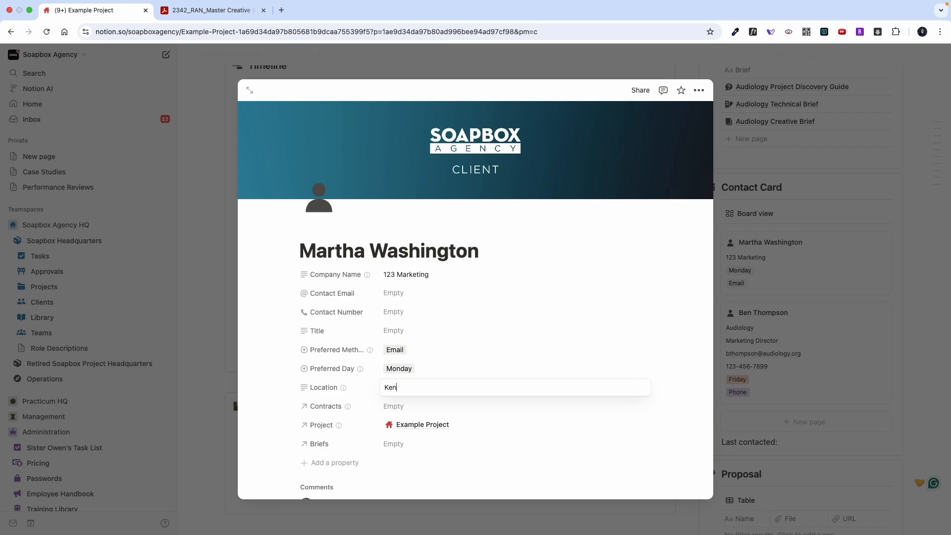
{"action": "type", "text": "tucky"}
{"action": "key", "text": "Return"}
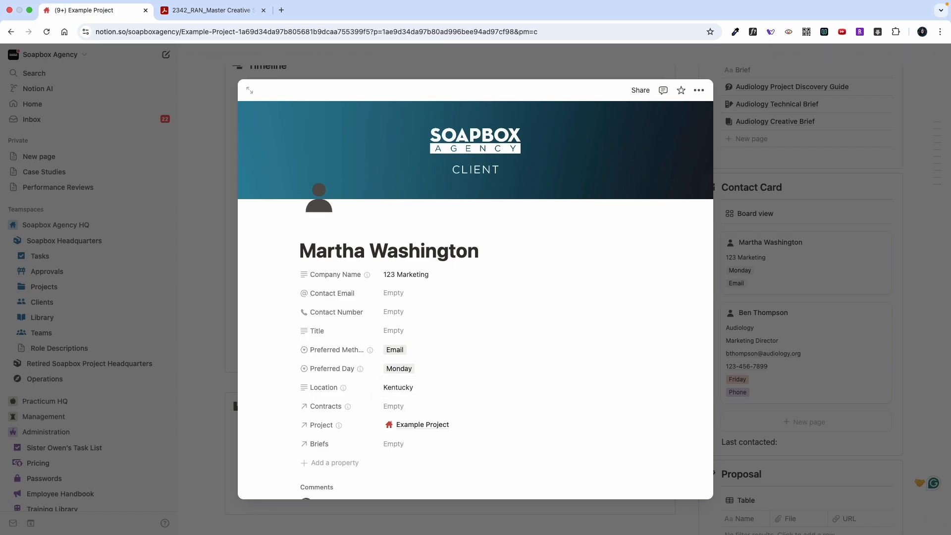
Step: Replace the client's location with "Office is City Hall"
{"action": "left_click", "coordinate": [399, 392]}
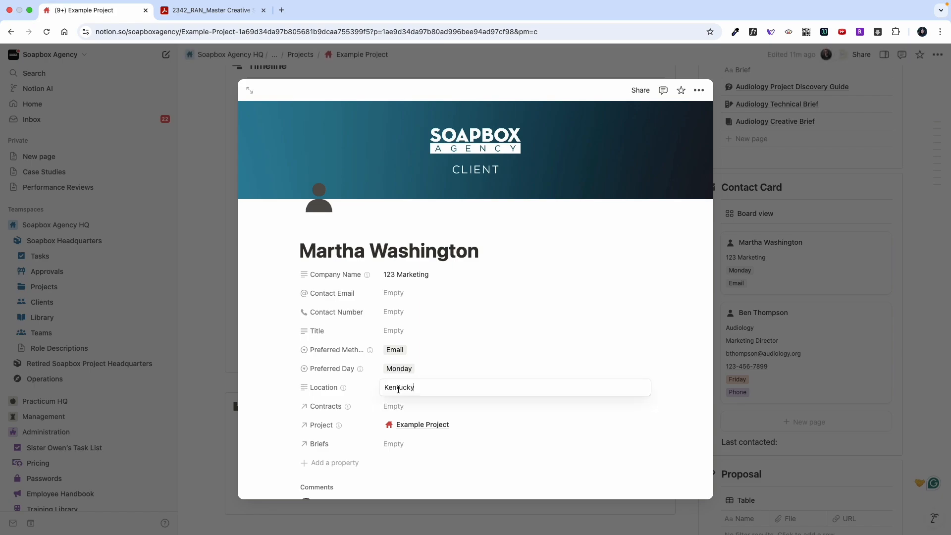
{"action": "double_click", "coordinate": [398, 388]}
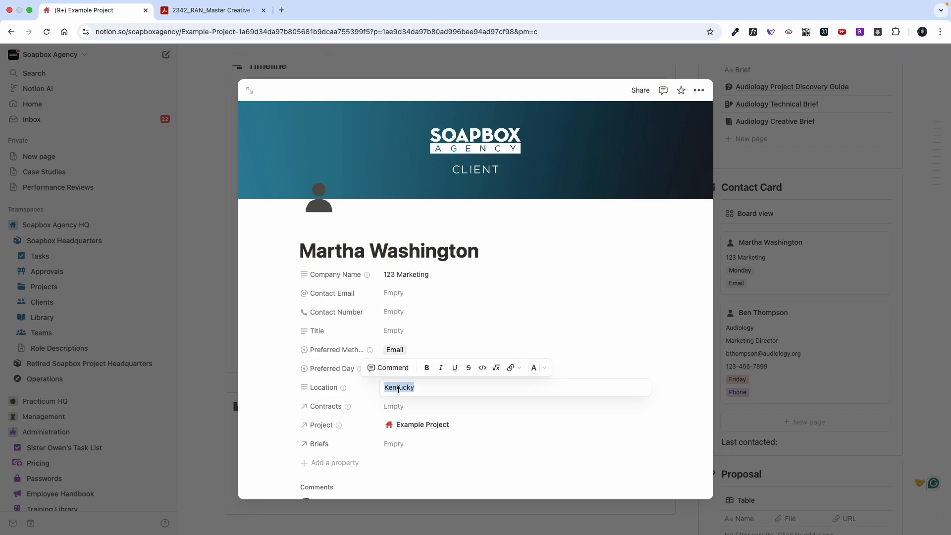
{"action": "type", "text": "Office is "}
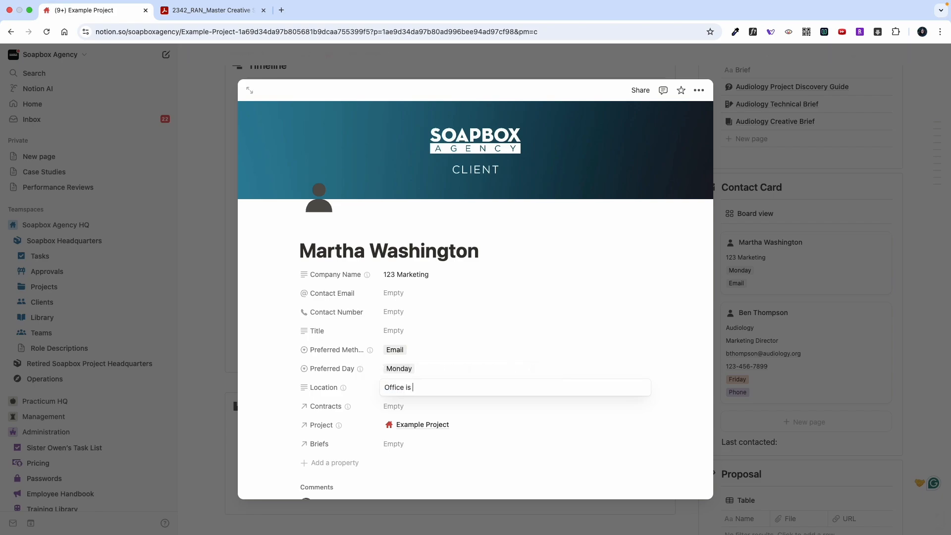
{"action": "type", "text": "City Hall"}
{"action": "key", "text": "Return"}
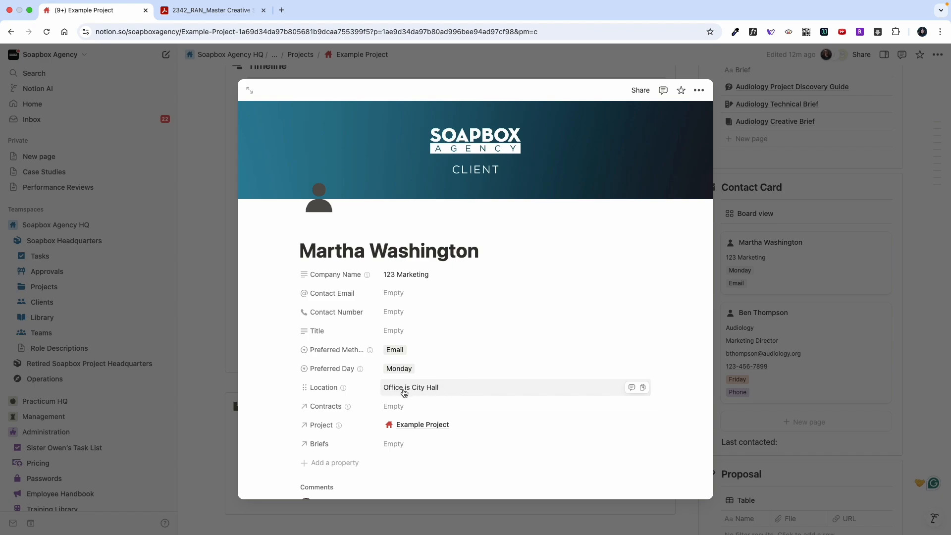
Step: Link the Audiology Contract to the client's card as its contract
{"action": "left_click", "coordinate": [393, 412]}
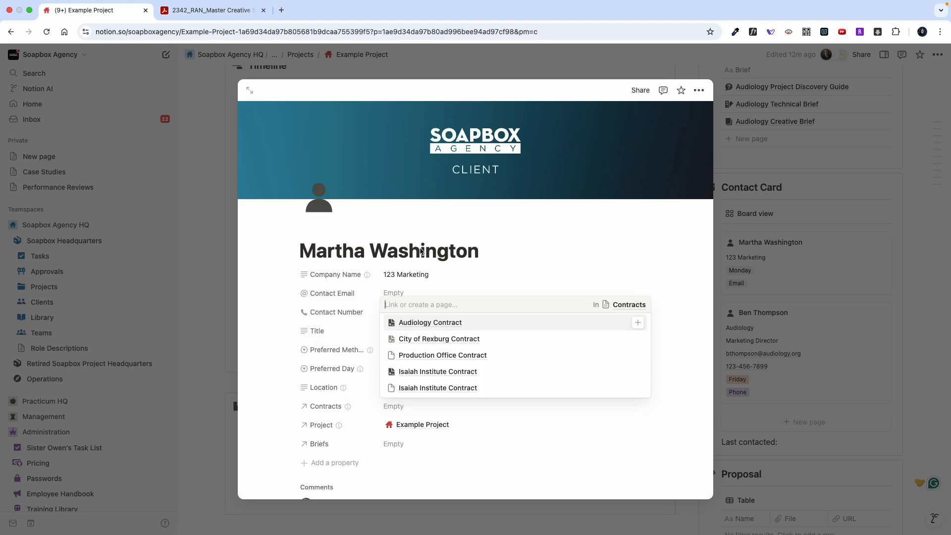
{"action": "left_click", "coordinate": [480, 325]}
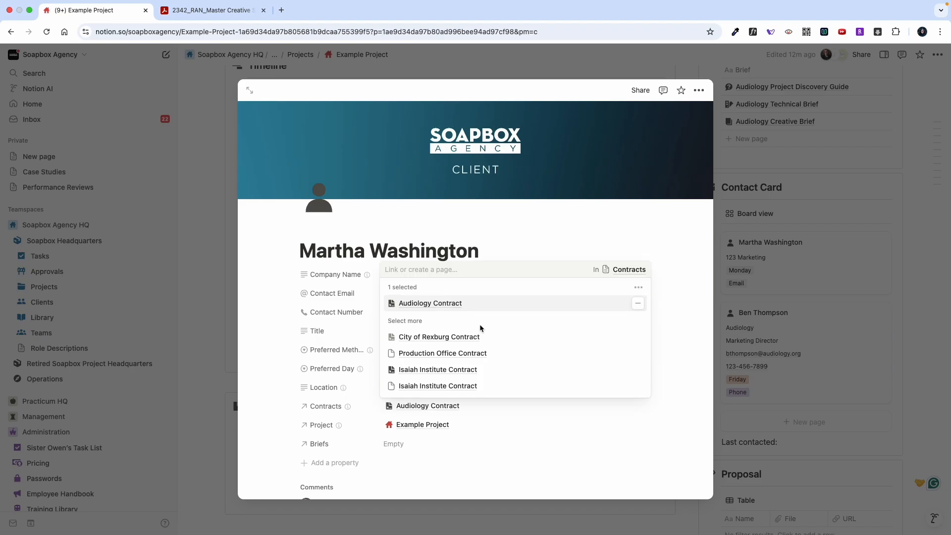
{"action": "left_click", "coordinate": [370, 408]}
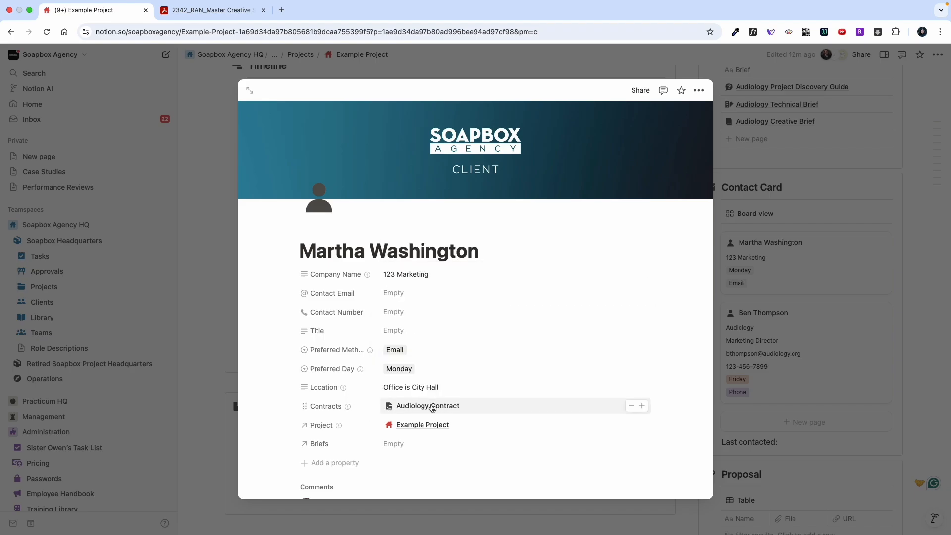
Step: Open the linked Audiology Contract and return to the client's card through its Signed By entry
{"action": "left_click", "coordinate": [416, 408]}
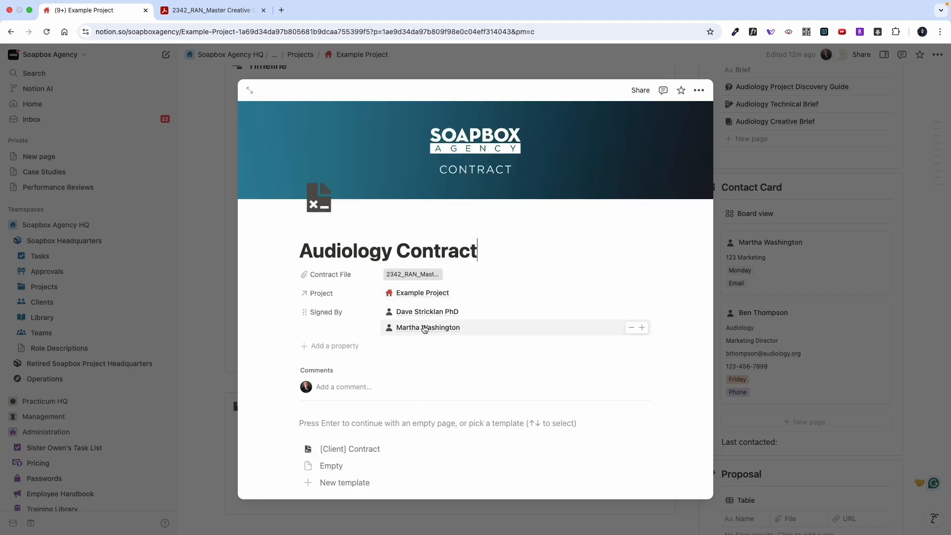
{"action": "left_click", "coordinate": [409, 327]}
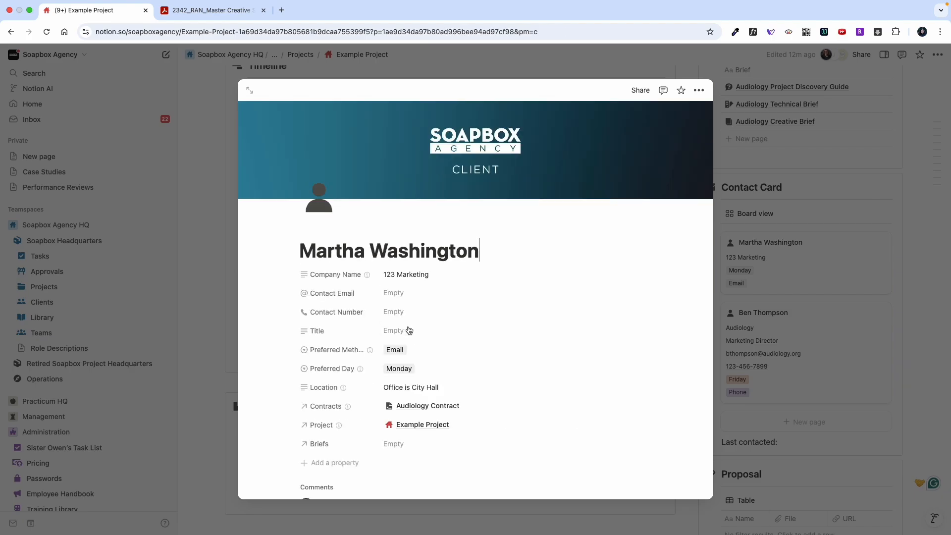
Step: View the briefs available for linking to the client's card without selecting one
{"action": "scroll", "coordinate": [445, 445], "scroll_direction": "down", "scroll_amount": 2}
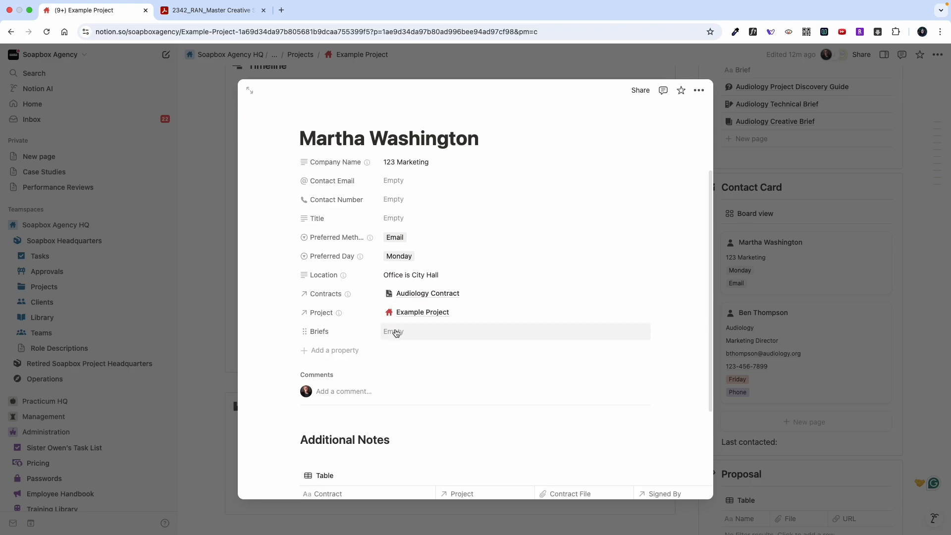
{"action": "left_click", "coordinate": [395, 332]}
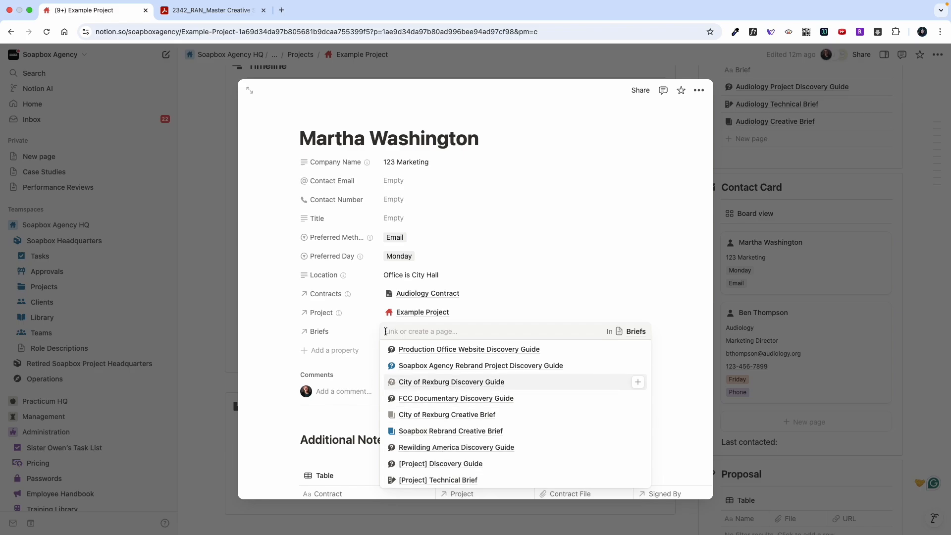
{"action": "left_click", "coordinate": [358, 334]}
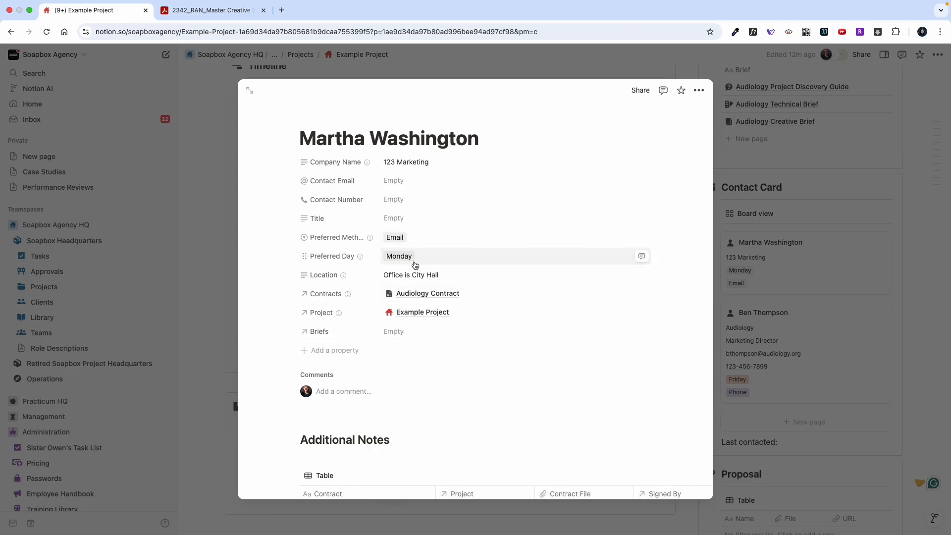
Step: Review the client's card properties and its Additional Notes area, place the cursor in the notes, and close the card
{"action": "mouse_move", "coordinate": [380, 124]}
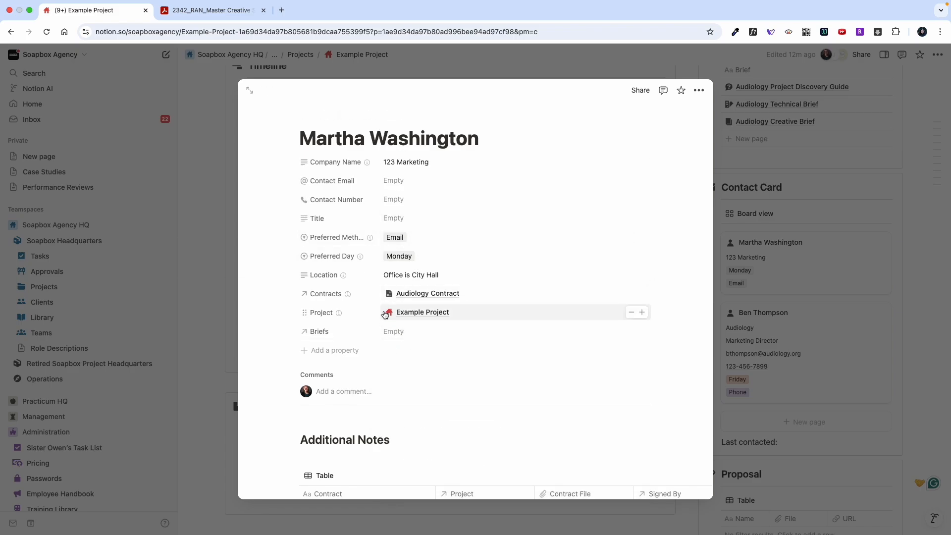
{"action": "scroll", "coordinate": [384, 313], "scroll_direction": "down", "scroll_amount": 3}
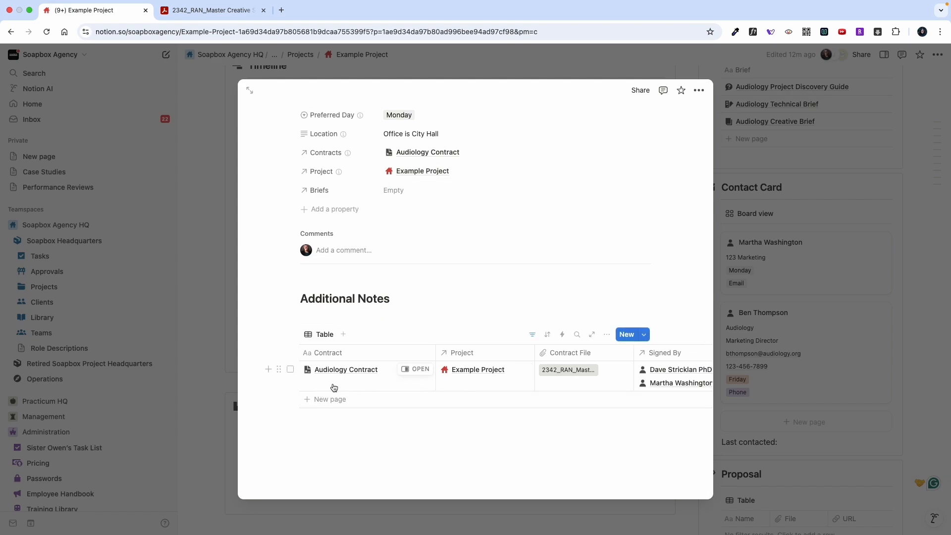
{"action": "left_click", "coordinate": [394, 312]}
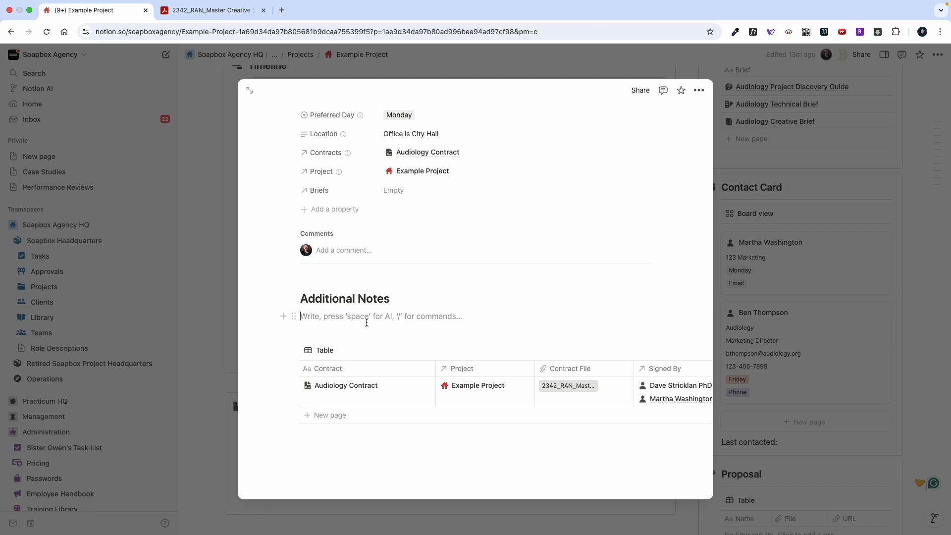
{"action": "scroll", "coordinate": [385, 215], "scroll_direction": "up", "scroll_amount": 5}
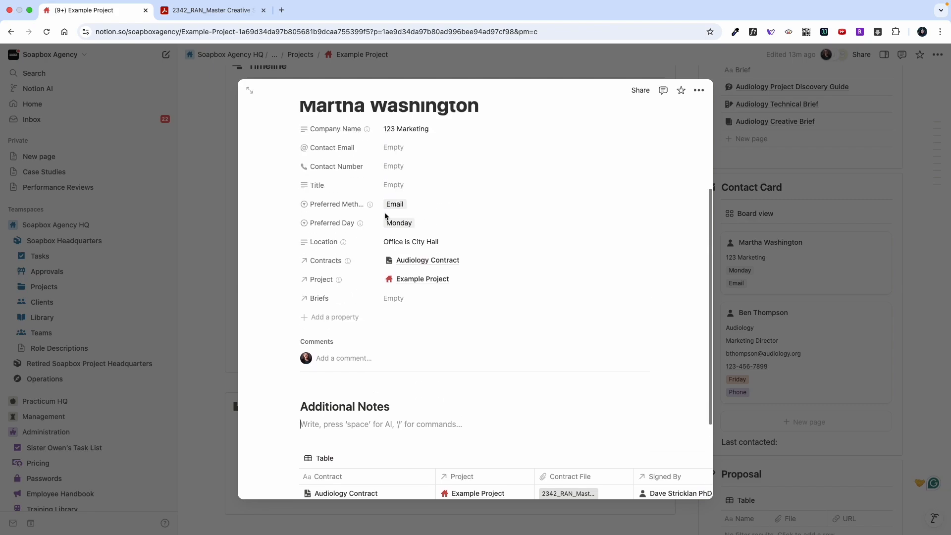
{"action": "scroll", "coordinate": [347, 386], "scroll_direction": "down", "scroll_amount": 3}
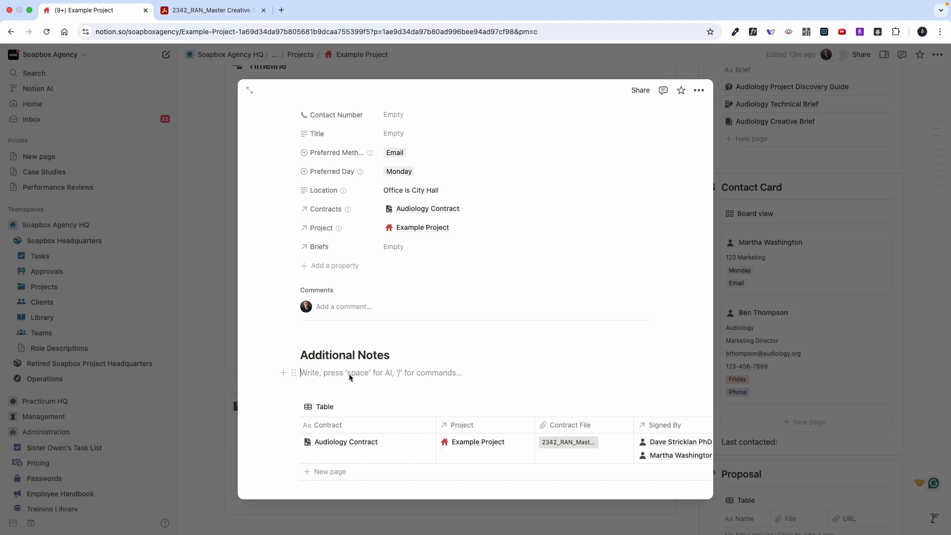
{"action": "scroll", "coordinate": [351, 375], "scroll_direction": "up", "scroll_amount": 4}
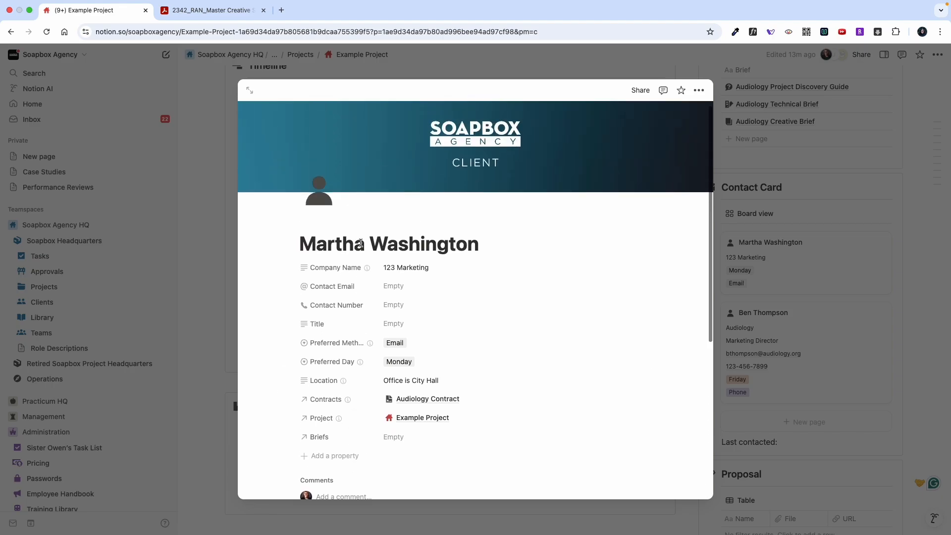
{"action": "scroll", "coordinate": [363, 247], "scroll_direction": "down", "scroll_amount": 5}
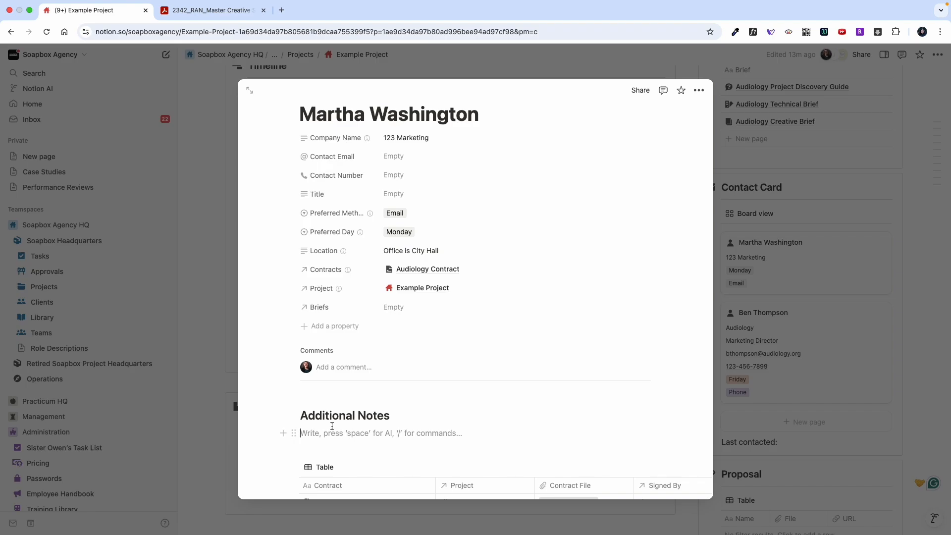
{"action": "left_click", "coordinate": [222, 378]}
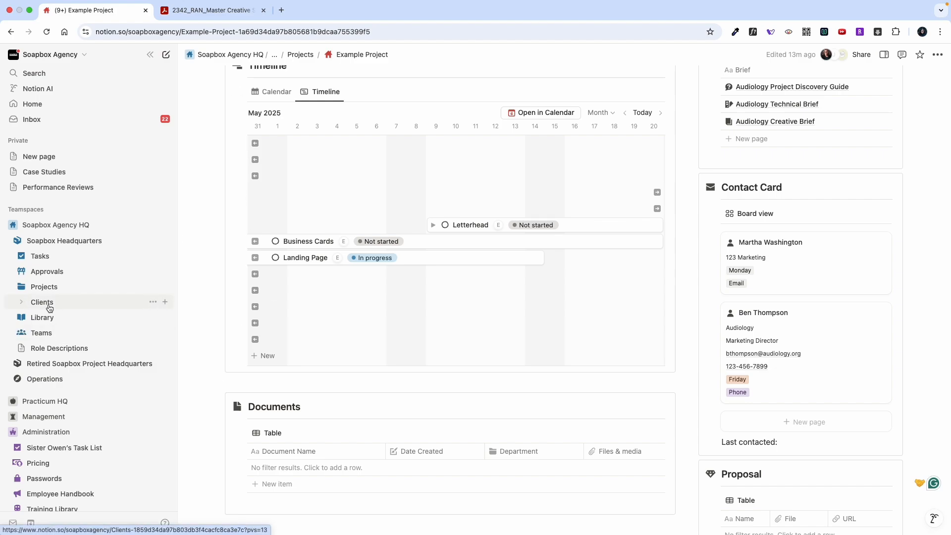
Step: Leave the project page for the Clients page and open the client Directory
{"action": "scroll", "coordinate": [445, 297], "scroll_direction": "up", "scroll_amount": 10}
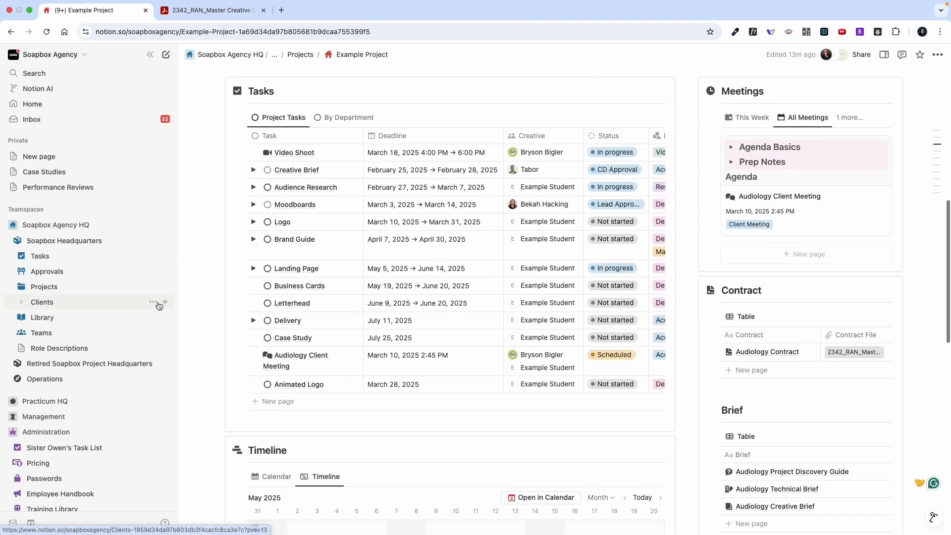
{"action": "scroll", "coordinate": [240, 266], "scroll_direction": "up", "scroll_amount": 8}
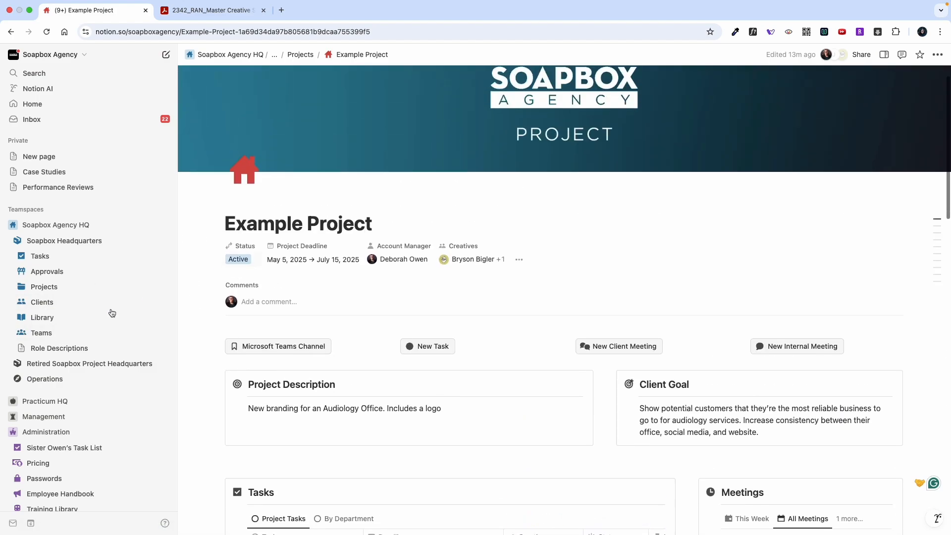
{"action": "left_click", "coordinate": [68, 305]}
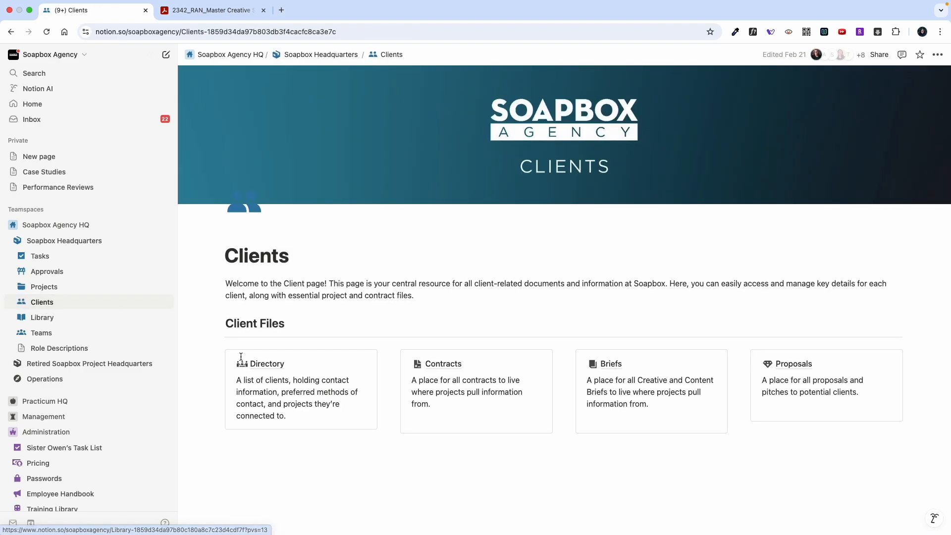
{"action": "left_click", "coordinate": [260, 367]}
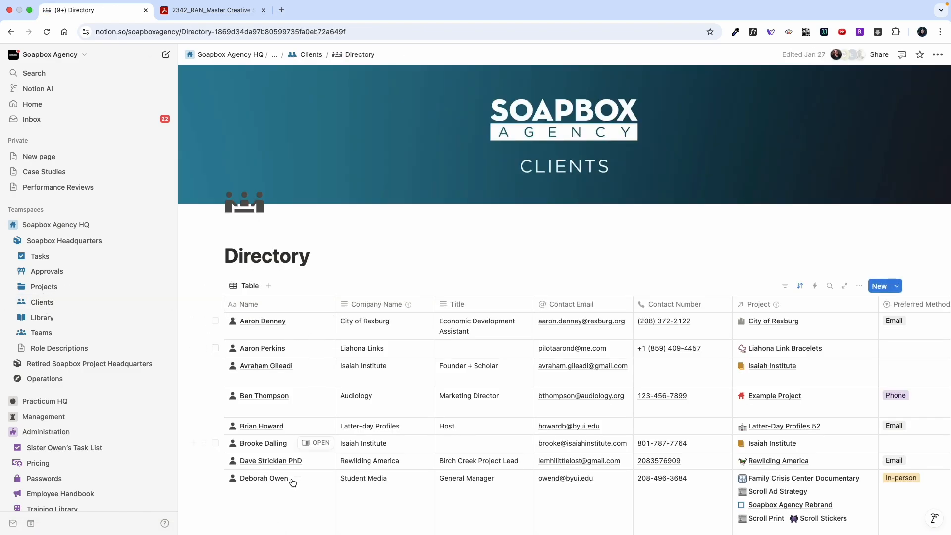
Step: Examine the Directory's client rows and all columns through Briefs, and return to the Clients page
{"action": "scroll", "coordinate": [290, 499], "scroll_direction": "down", "scroll_amount": 2}
{"action": "scroll", "coordinate": [290, 498], "scroll_direction": "down", "scroll_amount": 5}
{"action": "scroll", "coordinate": [287, 508], "scroll_direction": "up", "scroll_amount": 3}
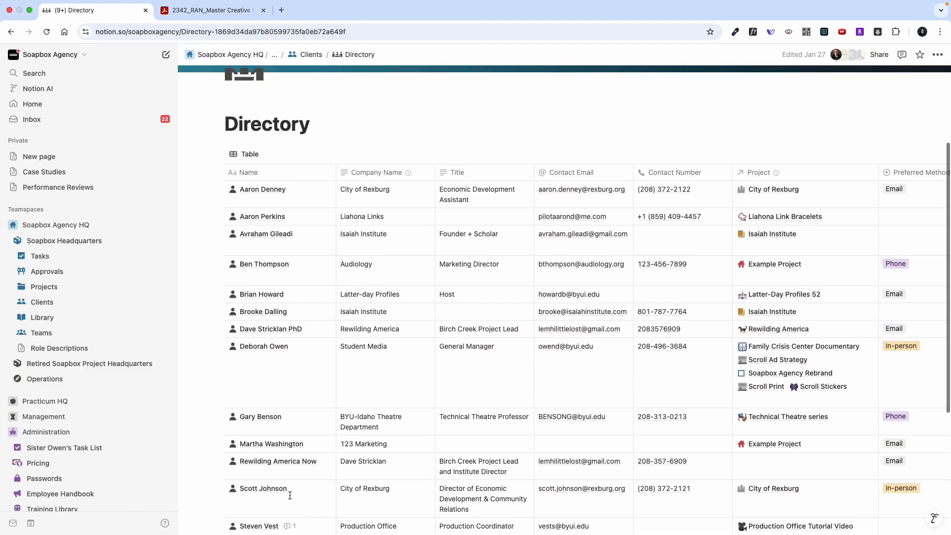
{"action": "scroll", "coordinate": [631, 417], "scroll_direction": "right", "scroll_amount": 10}
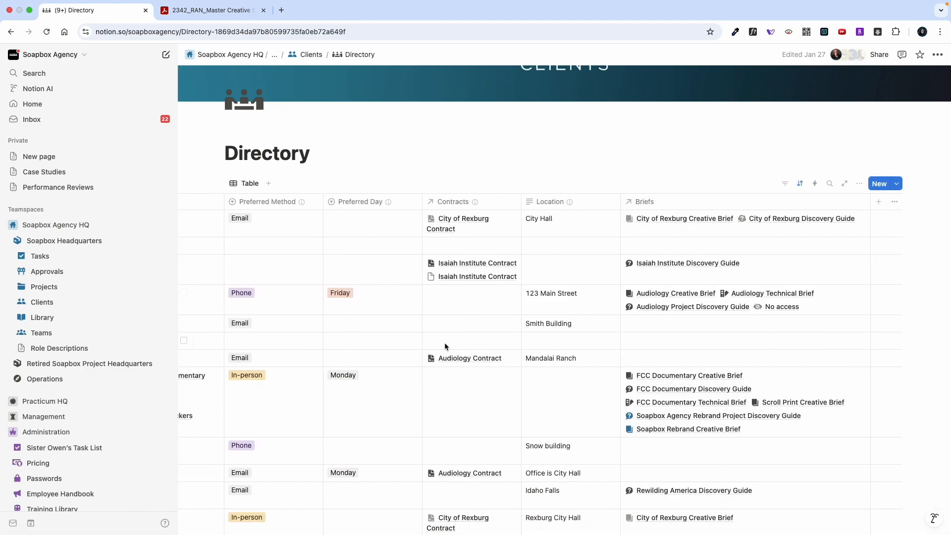
{"action": "scroll", "coordinate": [444, 342], "scroll_direction": "left", "scroll_amount": 10}
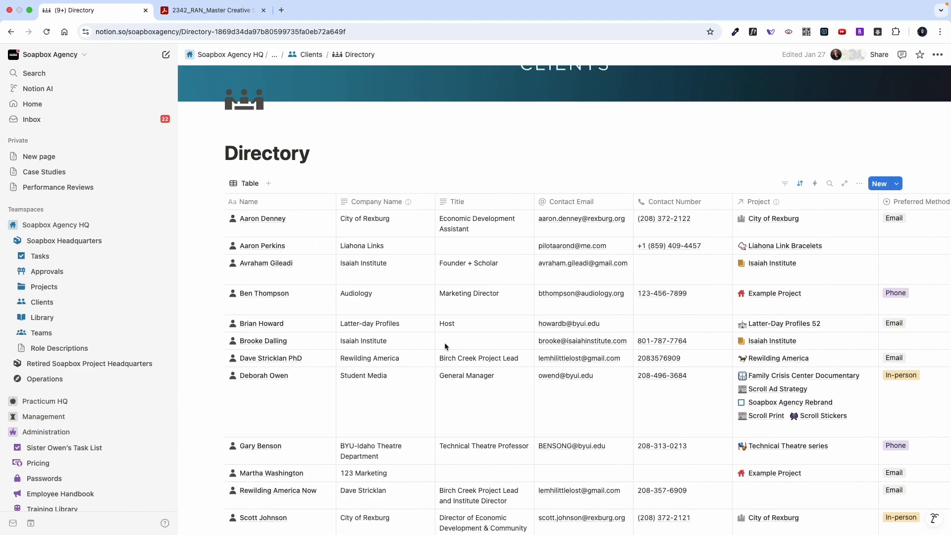
{"action": "left_click", "coordinate": [306, 54]}
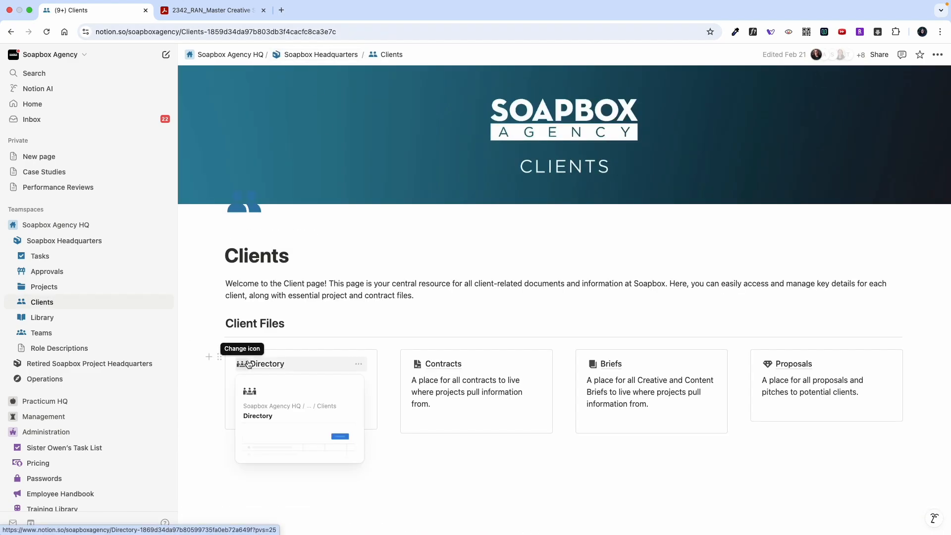
Step: Reopen the client Directory for a brief look and go back to the Clients page
{"action": "mouse_move", "coordinate": [290, 365]}
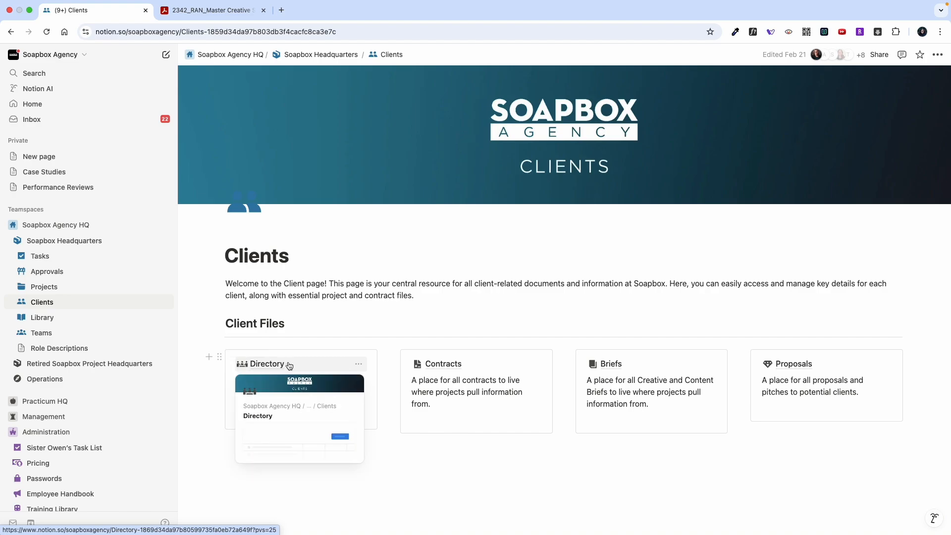
{"action": "left_click", "coordinate": [290, 366]}
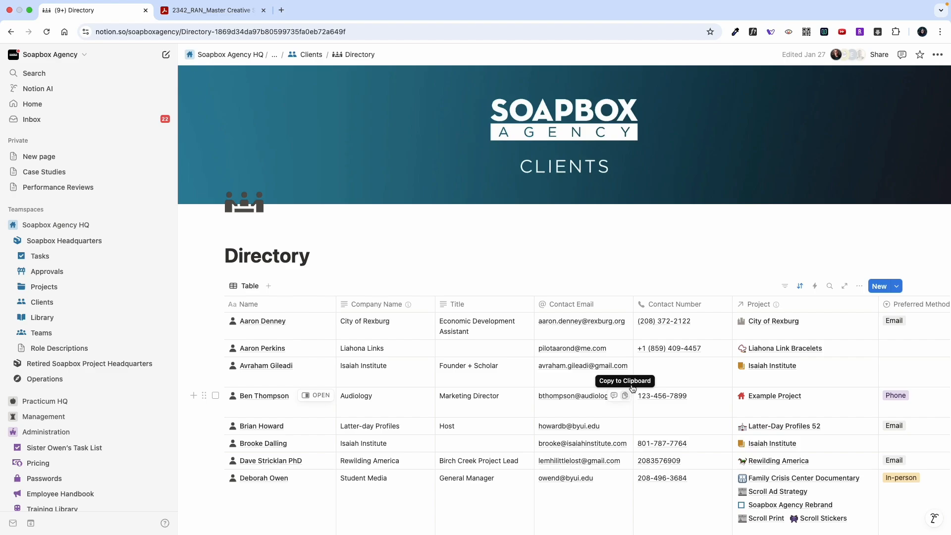
{"action": "left_click", "coordinate": [296, 54]}
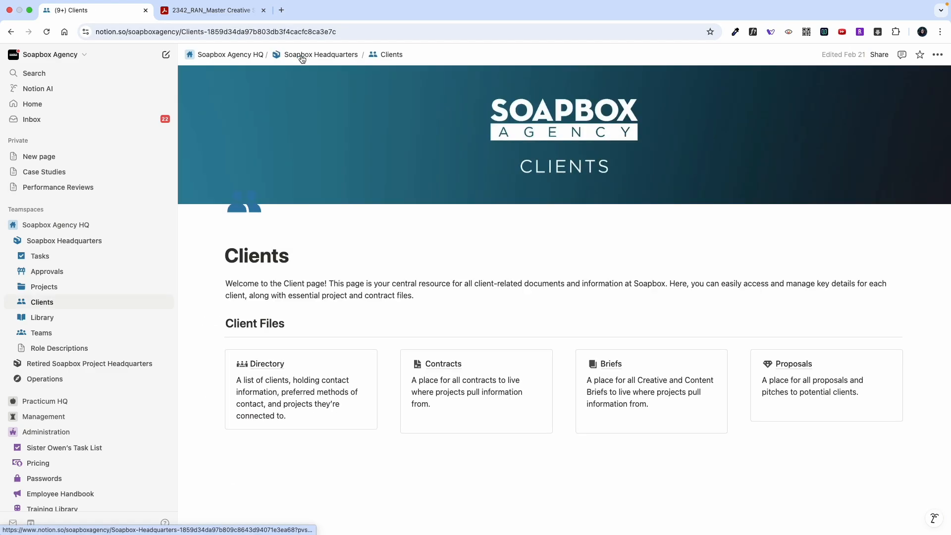